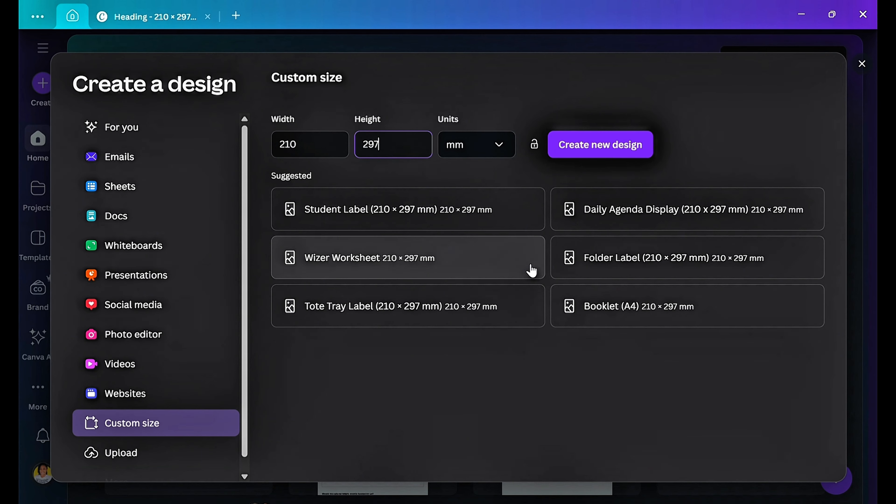
Create a blank 210 × 297 mm design and open the Forms category of the elements library.
{"action": "left_click", "coordinate": [582, 157]}
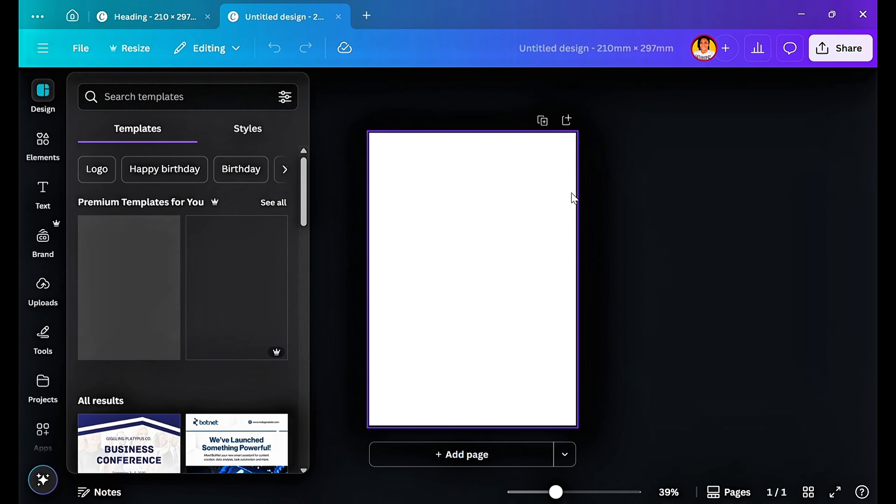
{"action": "left_click", "coordinate": [38, 146]}
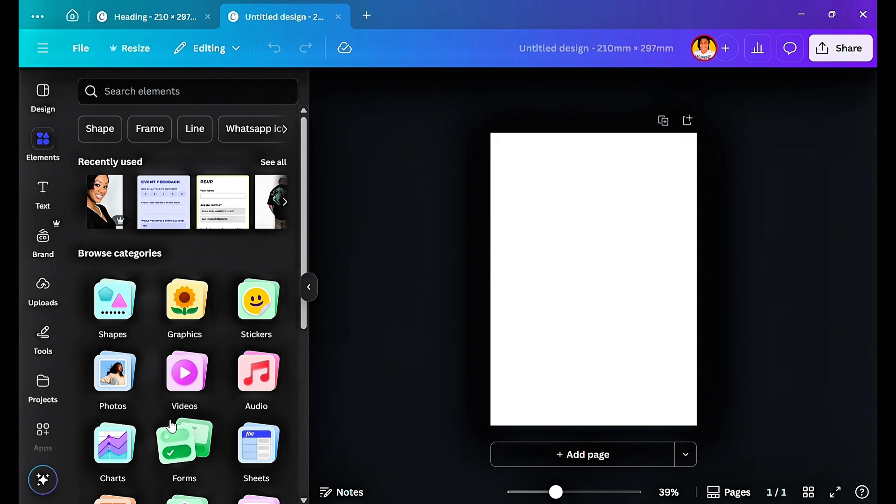
{"action": "left_click", "coordinate": [194, 444]}
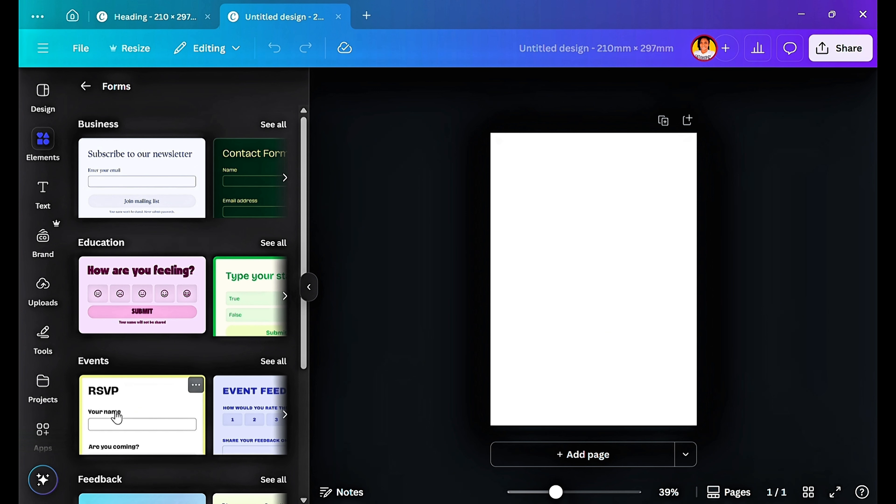
Look through the form templates and insert the Event Feedback form from the Events group onto the page.
{"action": "scroll", "coordinate": [203, 433], "scroll_direction": "down", "scroll_amount": 5}
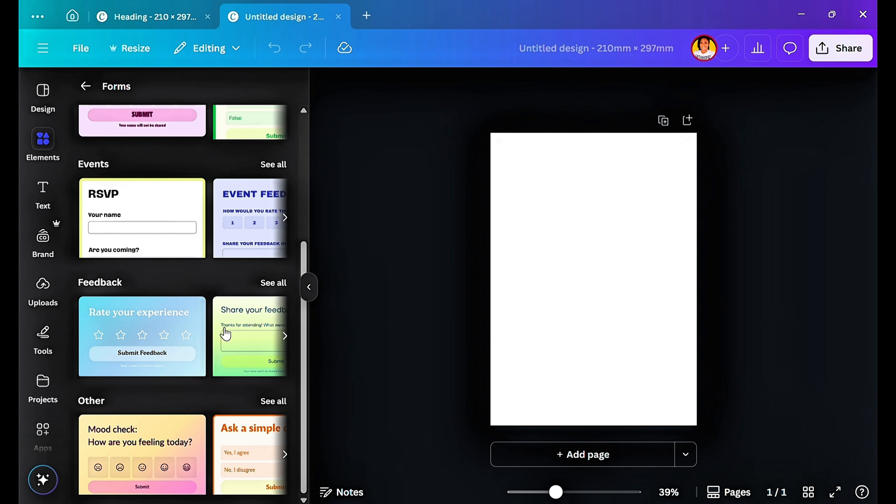
{"action": "scroll", "coordinate": [215, 367], "scroll_direction": "up", "scroll_amount": 5}
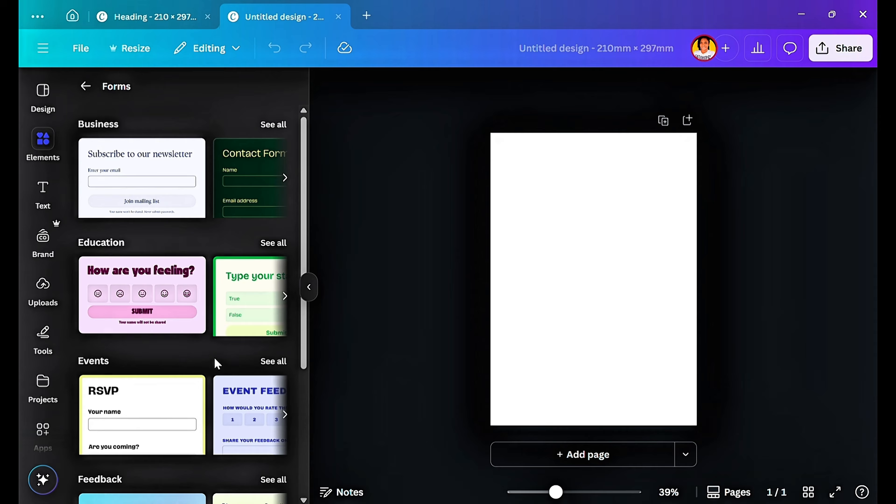
{"action": "left_click", "coordinate": [263, 363]}
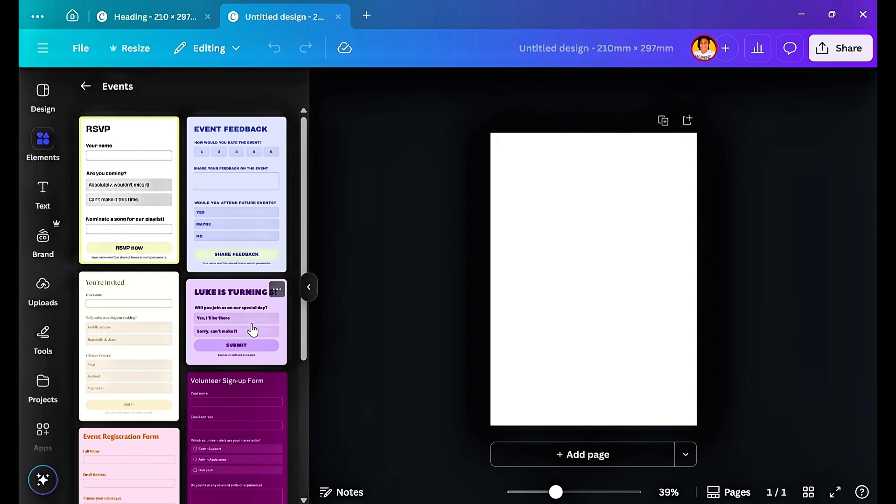
{"action": "left_click", "coordinate": [245, 180]}
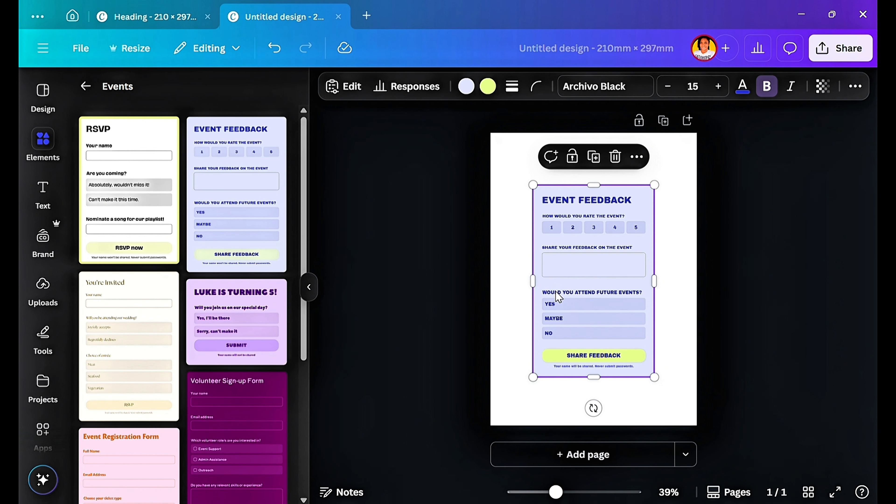
Open the form for editing and reword its rating question as "How would you rate your overall experience at the event?".
{"action": "left_click", "coordinate": [344, 89]}
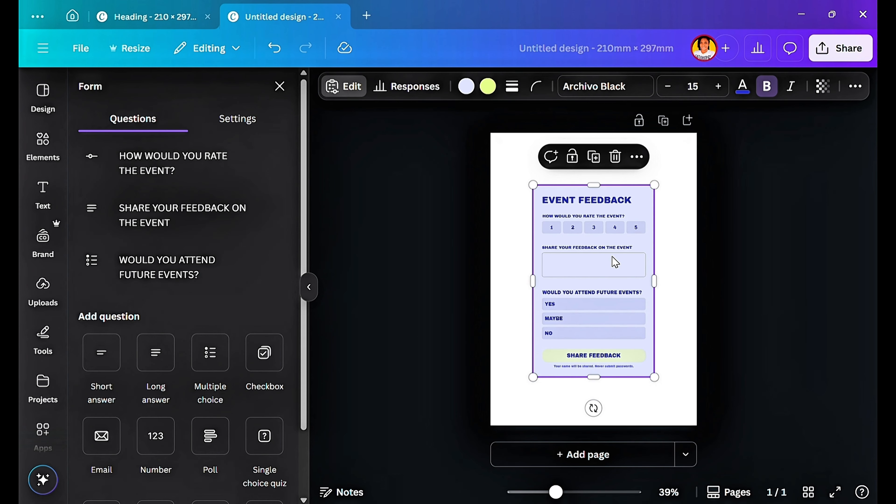
{"action": "left_click", "coordinate": [236, 131]}
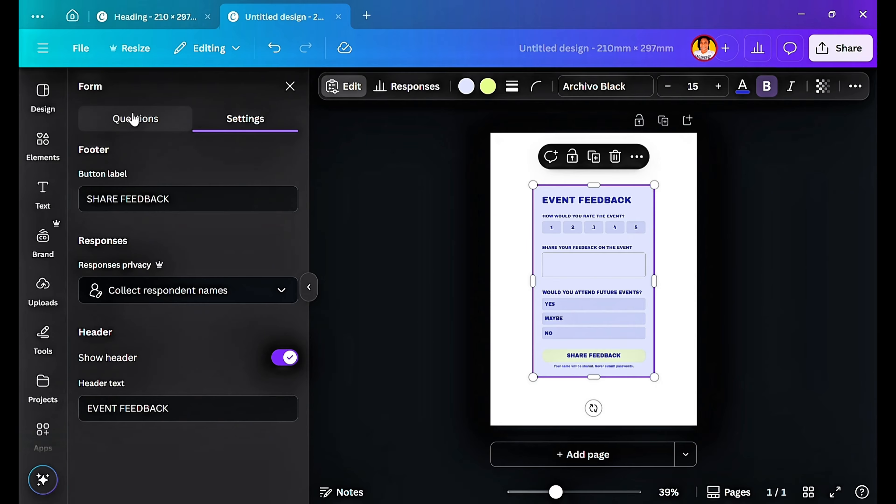
{"action": "left_click", "coordinate": [113, 130]}
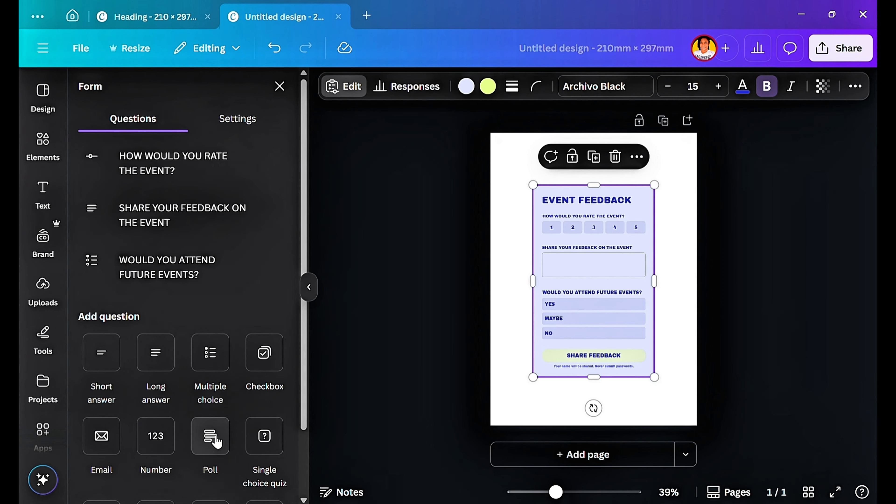
{"action": "scroll", "coordinate": [216, 441], "scroll_direction": "down", "scroll_amount": 2}
{"action": "scroll", "coordinate": [81, 230], "scroll_direction": "up", "scroll_amount": 2}
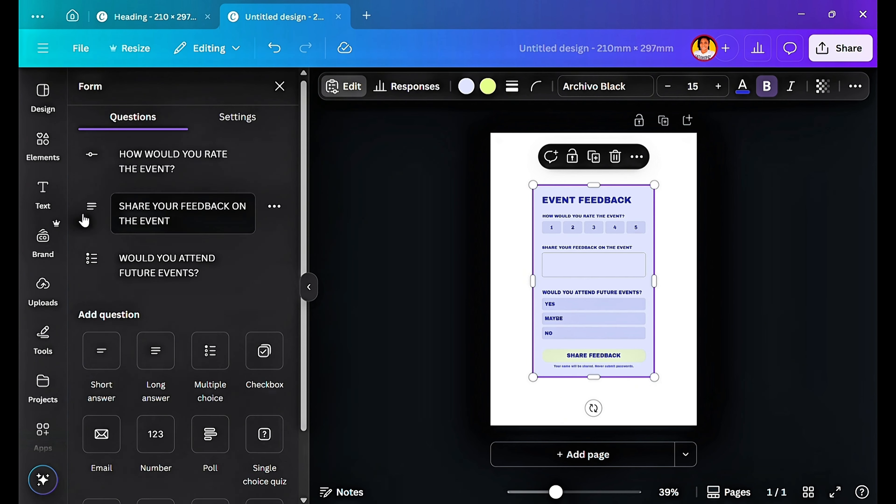
{"action": "left_click", "coordinate": [91, 155]}
{"action": "left_click", "coordinate": [92, 157]}
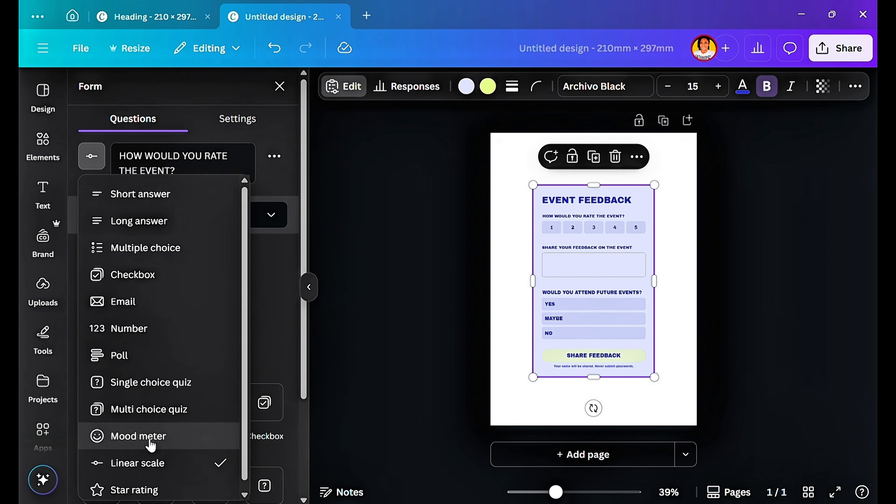
{"action": "left_click", "coordinate": [179, 172]}
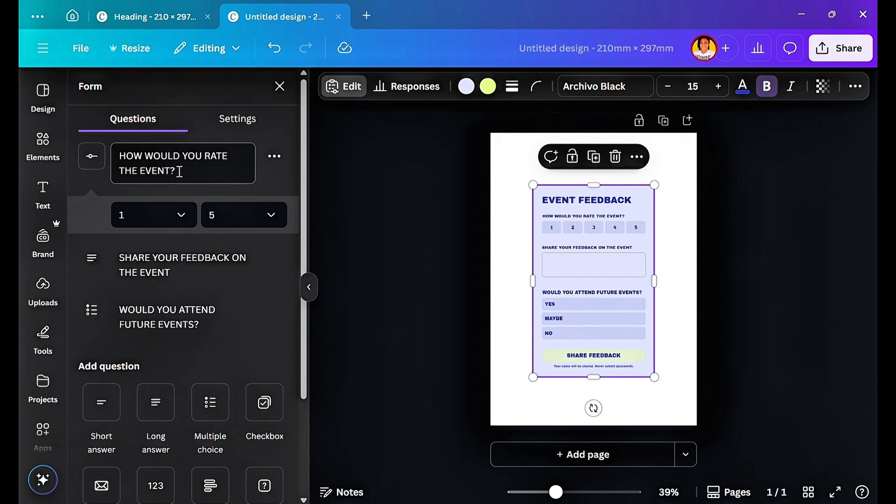
{"action": "key", "text": "ctrl+a"}
{"action": "type", "text": "How would you rate your overall experience at the event?"}
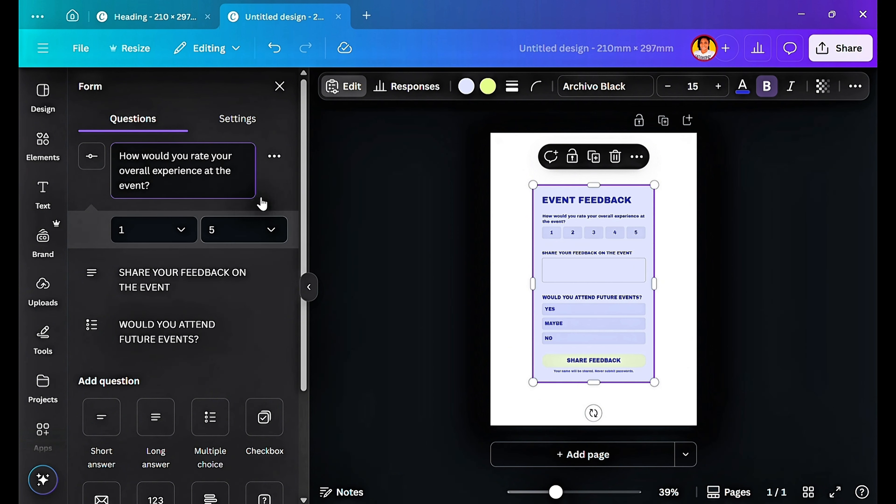
Reword the second question as "Did the event content/activities meet your expectations?" and change its question type to Checkbox.
{"action": "left_click", "coordinate": [274, 162]}
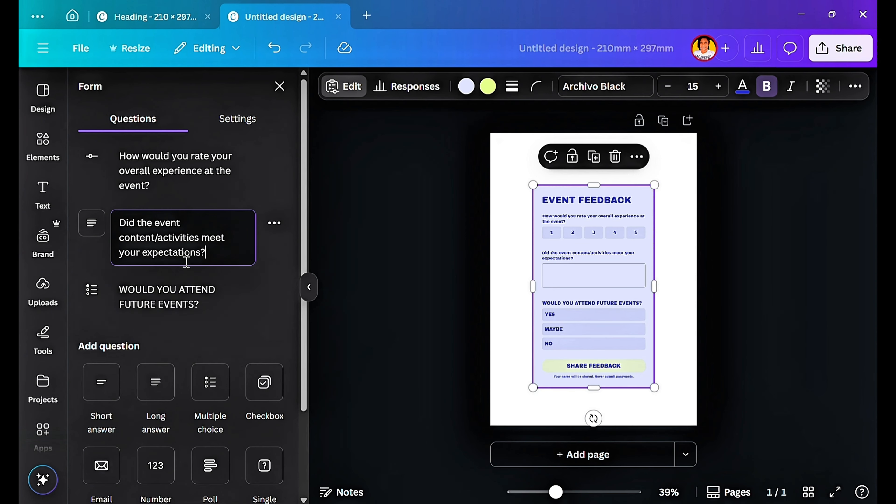
{"action": "left_click", "coordinate": [95, 227]}
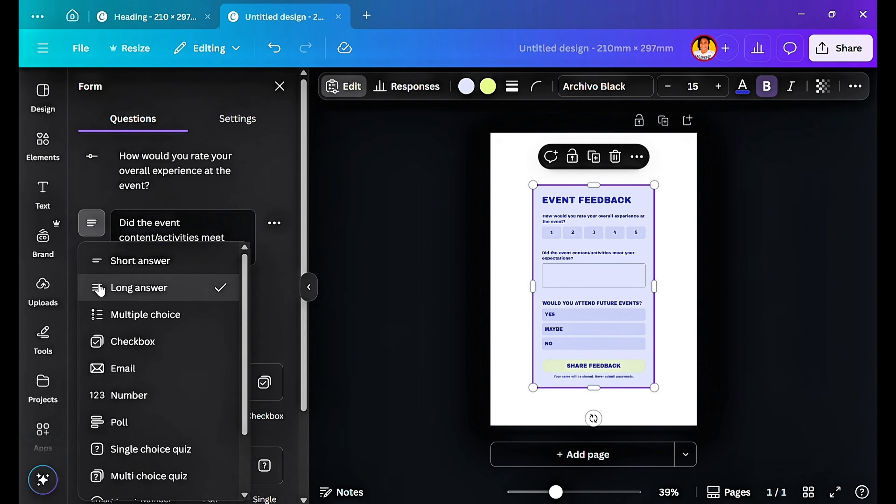
{"action": "left_click", "coordinate": [130, 350]}
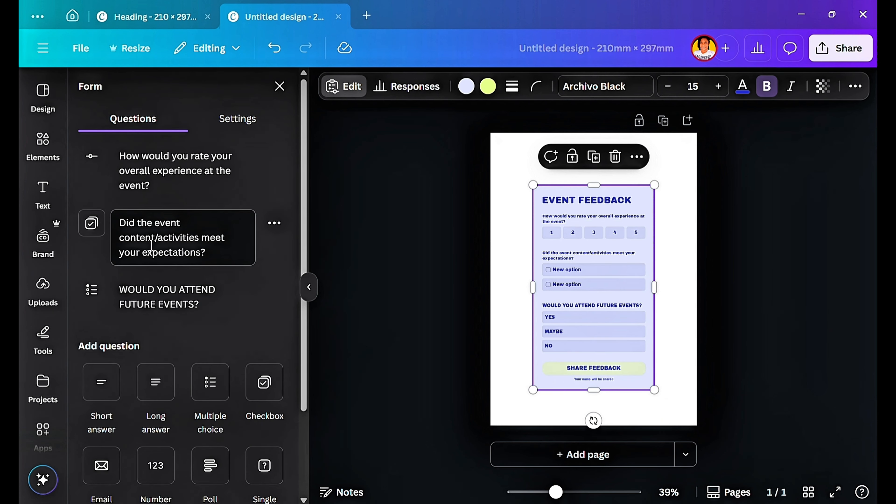
Name the two answer options of the checkbox question "Yes" and "No".
{"action": "left_click", "coordinate": [278, 231]}
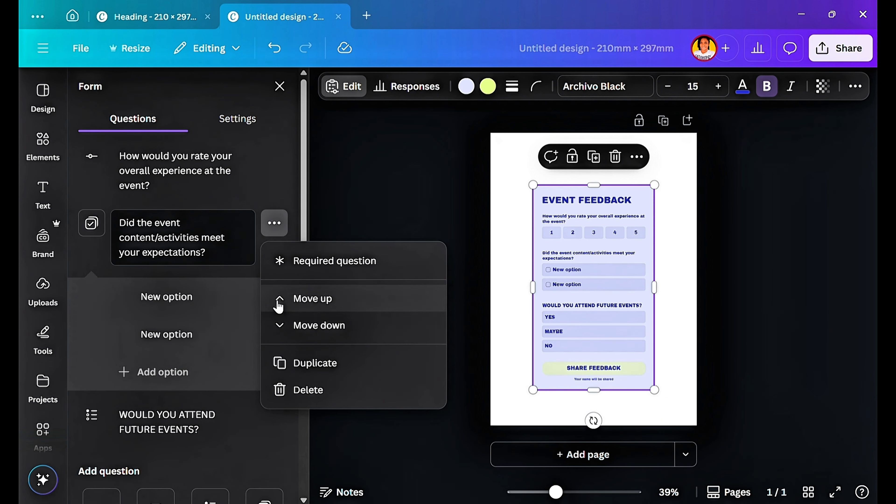
{"action": "left_click", "coordinate": [188, 297]}
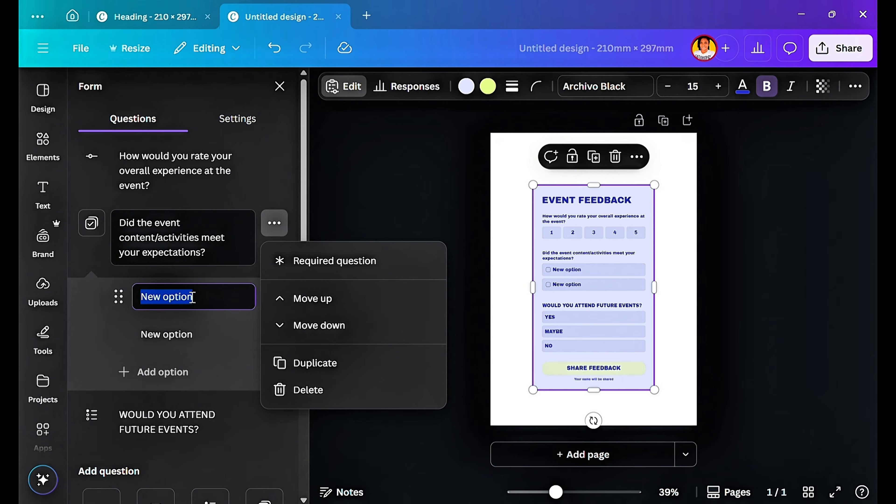
{"action": "left_click", "coordinate": [192, 296]}
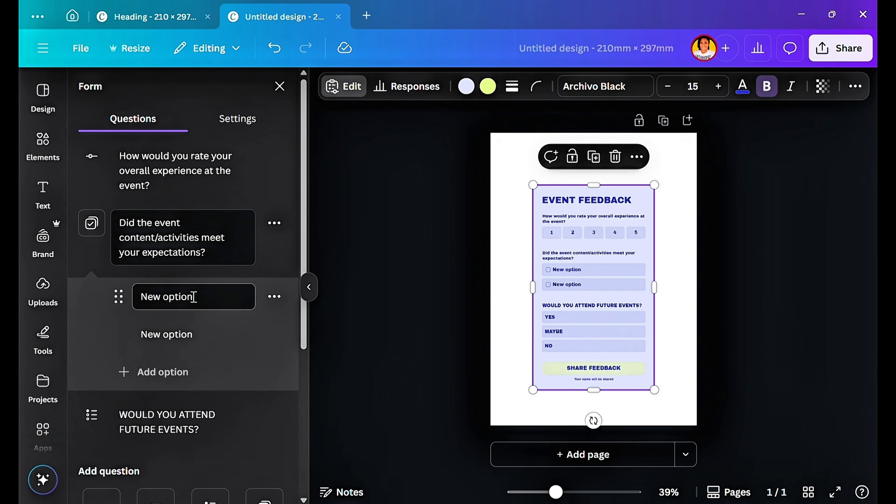
{"action": "left_click", "coordinate": [194, 297]}
{"action": "left_click_drag", "start_coordinate": [190, 298], "coordinate": [202, 297]}
{"action": "type", "text": "Yes"}
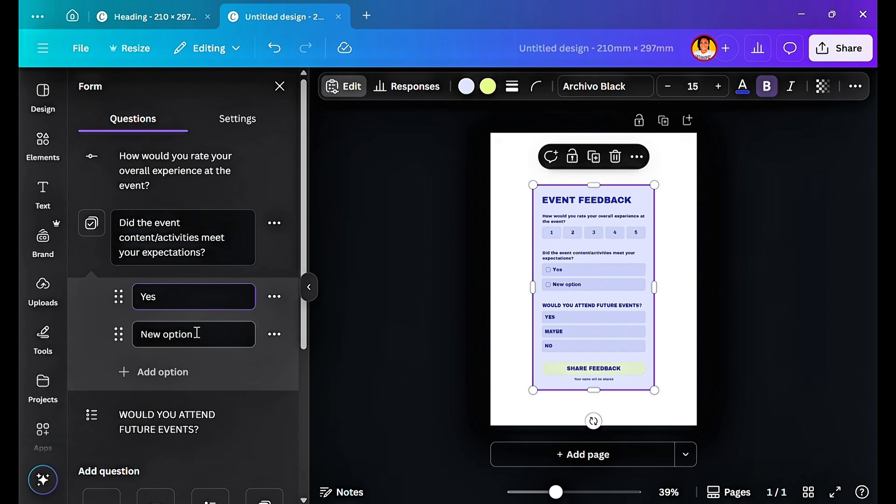
{"action": "left_click_drag", "start_coordinate": [140, 334], "coordinate": [191, 335]}
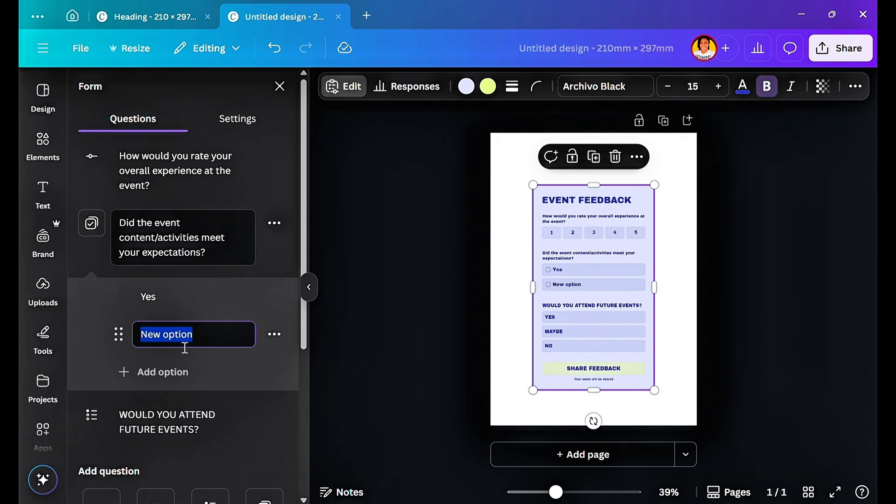
{"action": "type", "text": "No"}
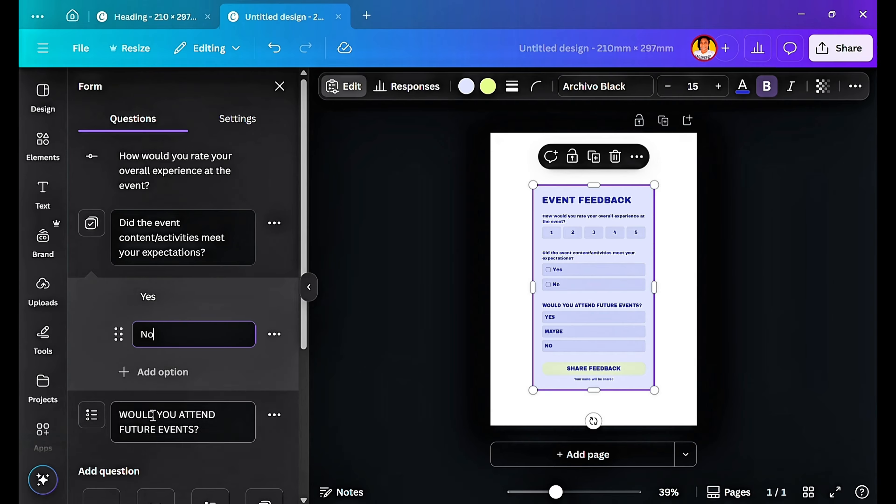
Add a third option to the checkbox question and delete it again.
{"action": "left_click", "coordinate": [160, 373]}
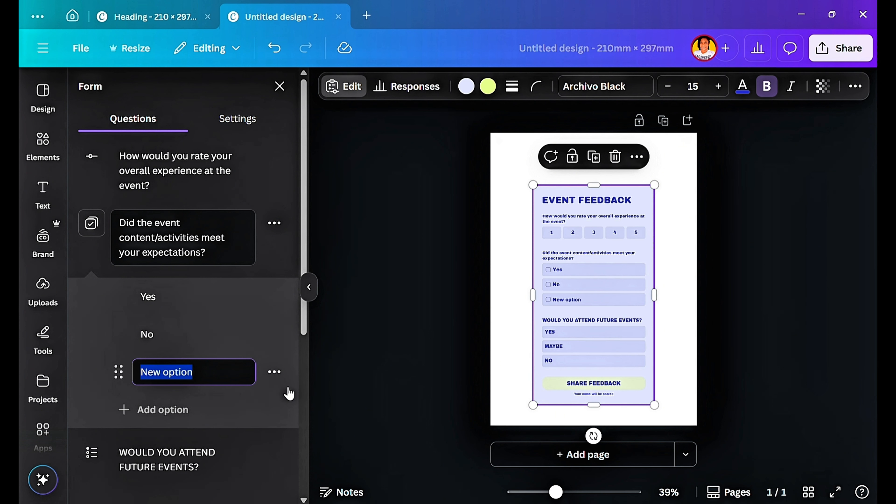
{"action": "left_click", "coordinate": [277, 374]}
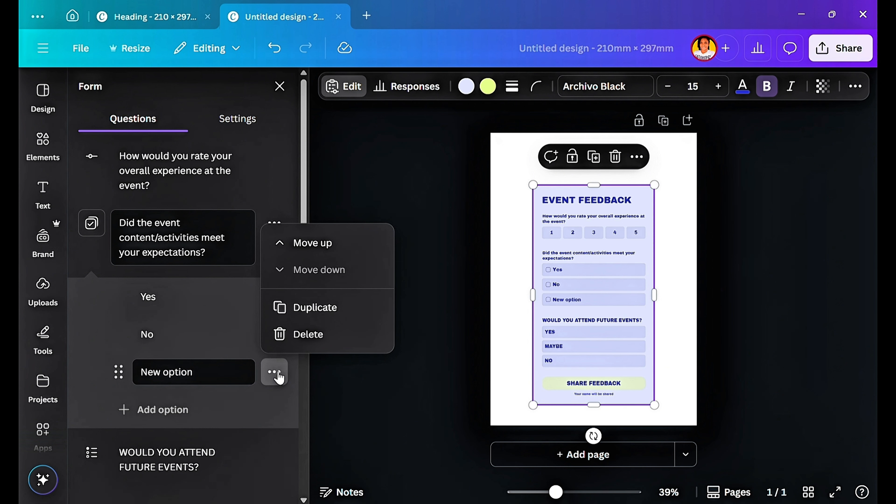
{"action": "left_click", "coordinate": [283, 345]}
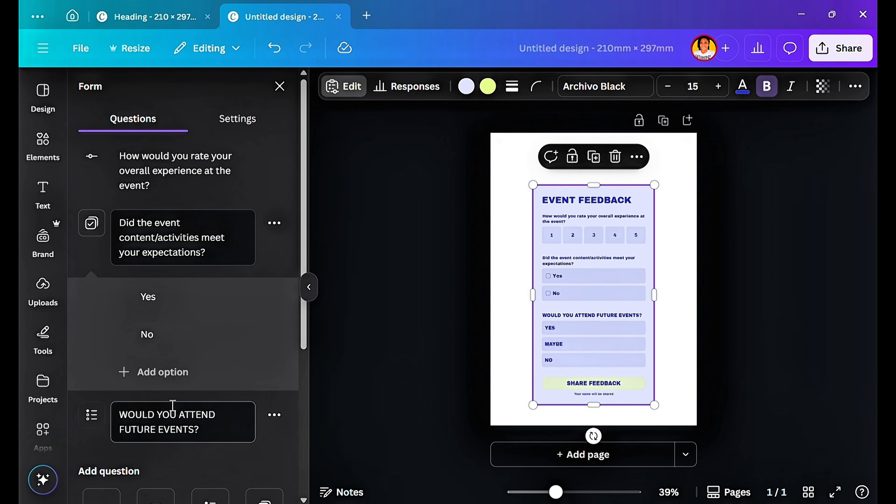
Reword the third question as "What was your favorite part of the event?" and change its question type to Long answer.
{"action": "left_click", "coordinate": [165, 406]}
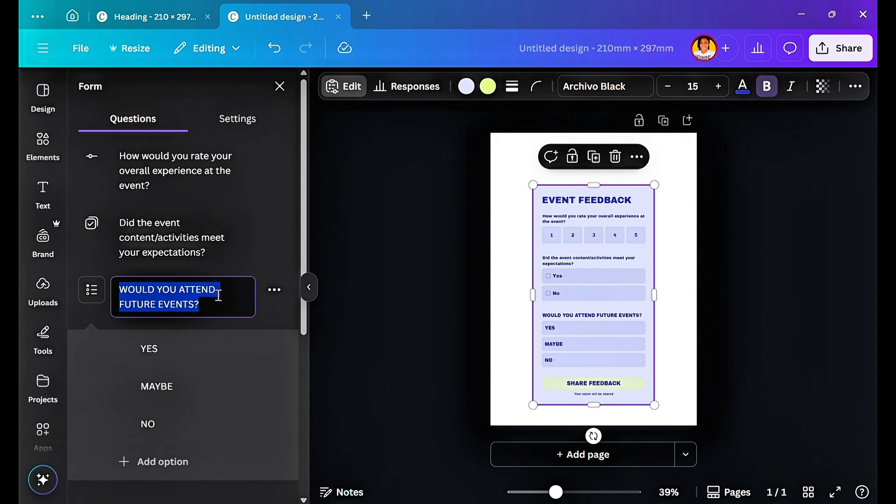
{"action": "type", "text": "What was your favorite part of the event?"}
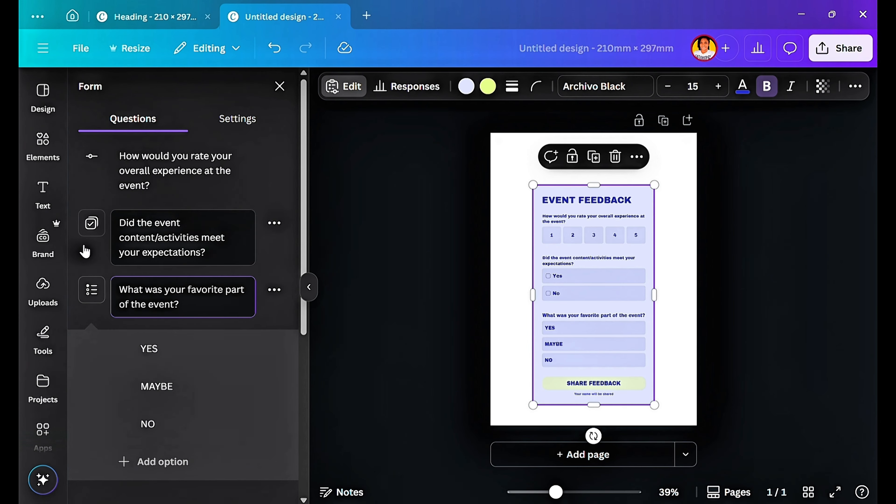
{"action": "left_click", "coordinate": [92, 297]}
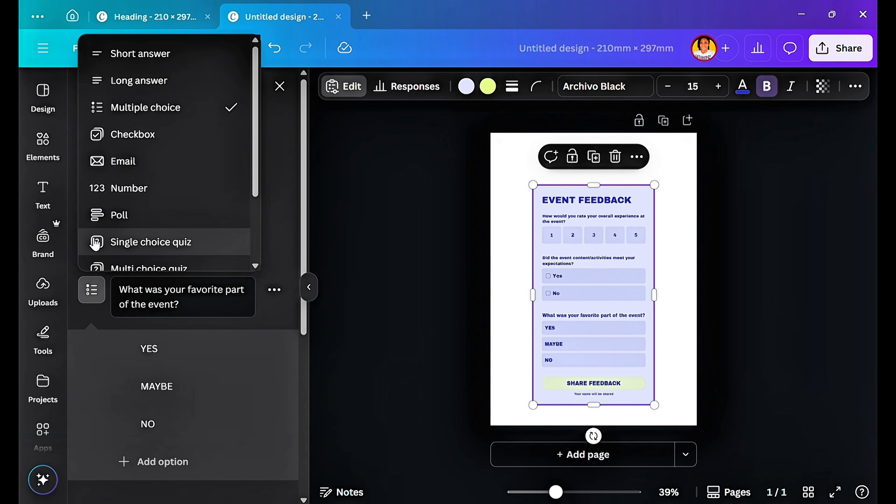
{"action": "left_click", "coordinate": [155, 92]}
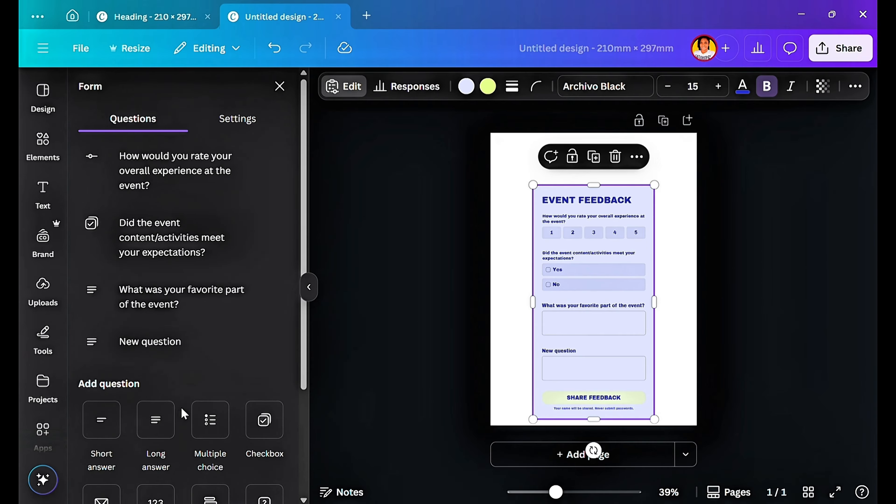
Word the new long-answer question as "What could we improve for future events?".
{"action": "left_click_drag", "start_coordinate": [195, 342], "coordinate": [165, 344]}
{"action": "left_click", "coordinate": [186, 348]}
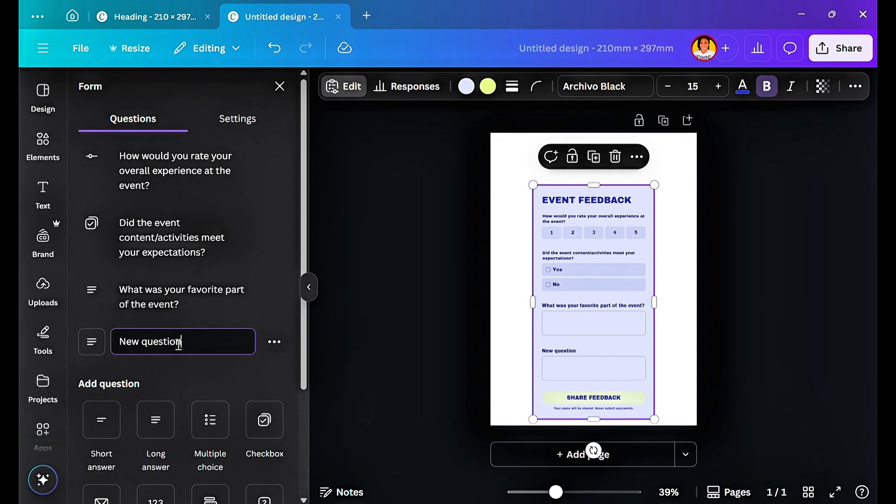
{"action": "triple_click", "coordinate": [179, 345]}
{"action": "type", "text": "What could we improve for future events?"}
{"action": "left_click", "coordinate": [274, 341]}
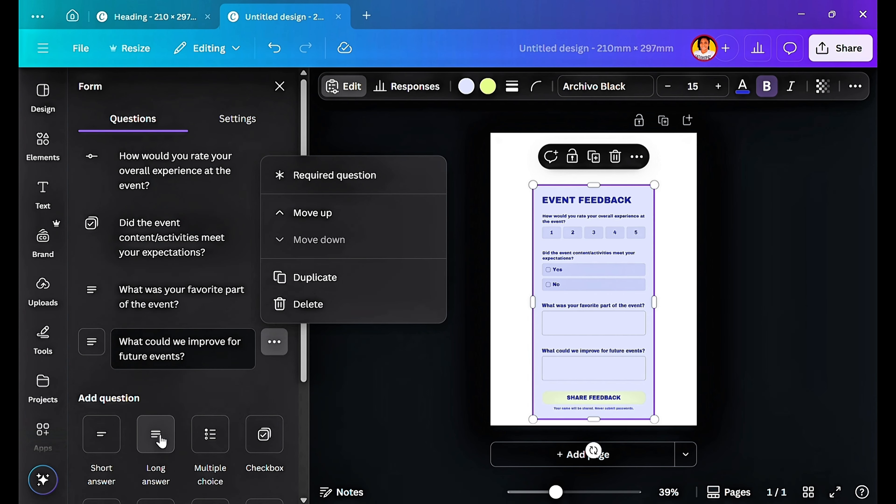
Add another long-answer question worded "Do you have any additional comments or suggestions?".
{"action": "left_click", "coordinate": [157, 442]}
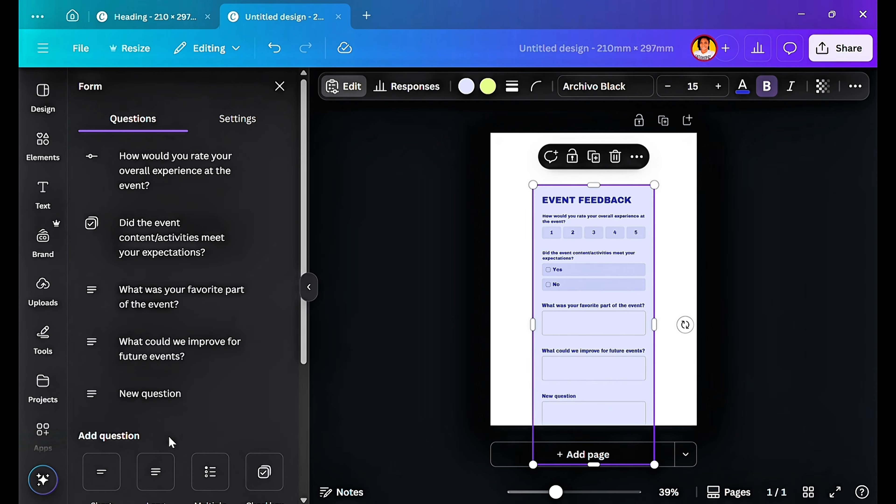
{"action": "left_click", "coordinate": [178, 389]}
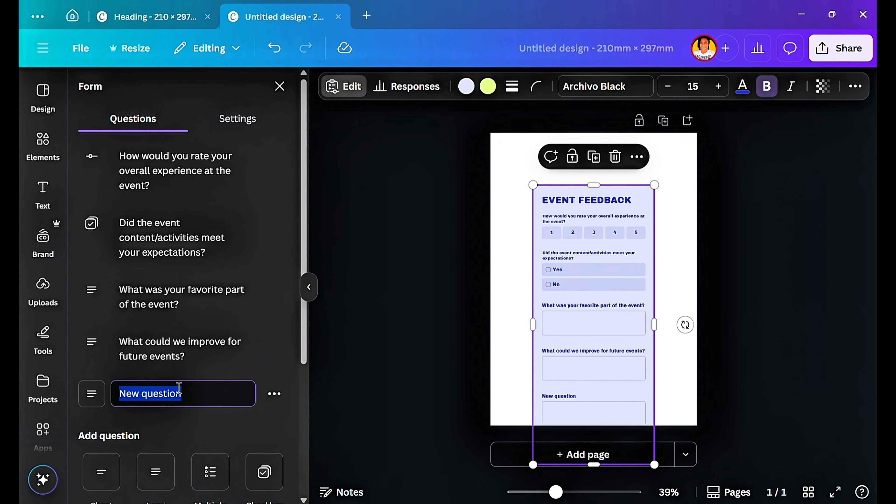
{"action": "key", "text": "super+v"}
{"action": "left_click", "coordinate": [224, 303]}
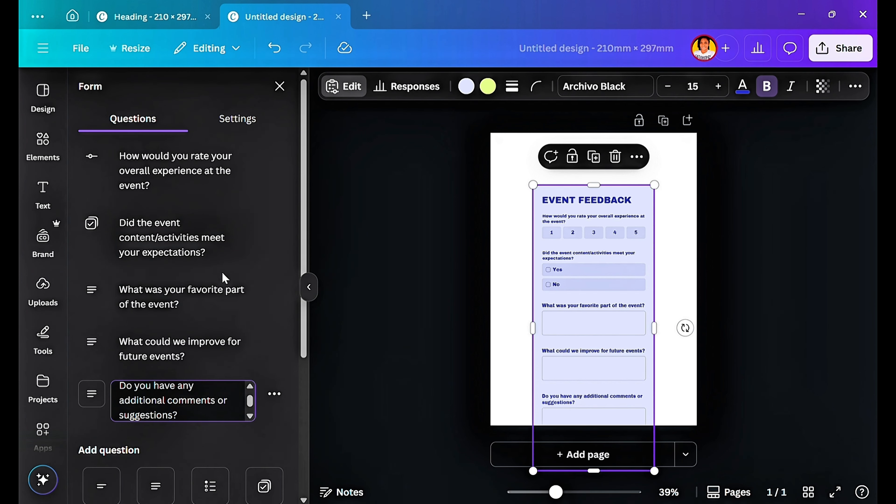
Add a checkbox question worded "Would you attend future events hosted by us?" with the options Yes and No.
{"action": "left_click", "coordinate": [264, 486]}
{"action": "key", "text": "super+v"}
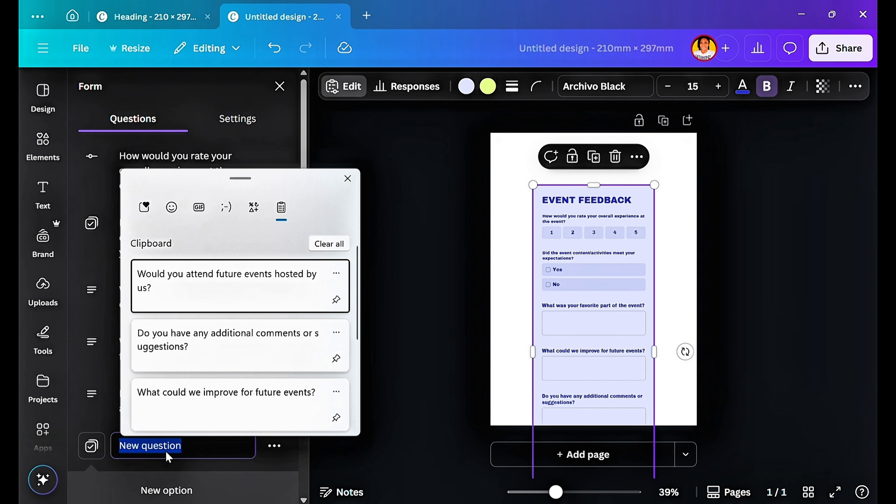
{"action": "left_click", "coordinate": [240, 283]}
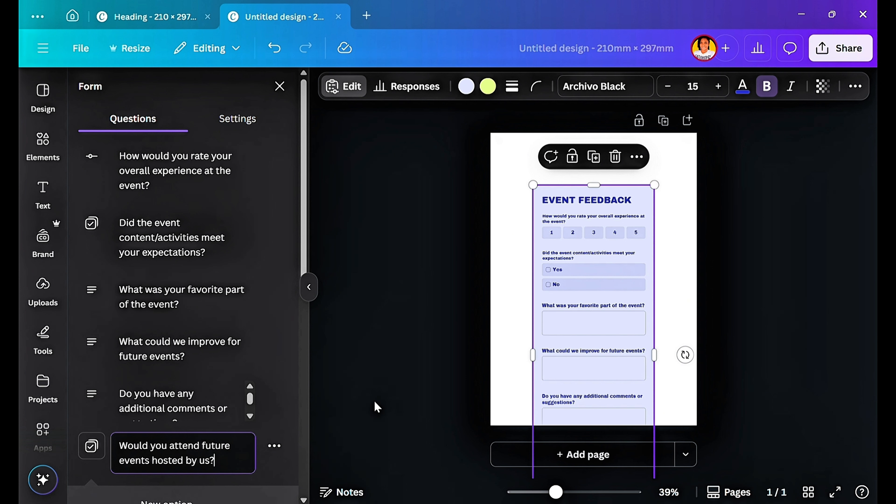
{"action": "scroll", "coordinate": [197, 379], "scroll_direction": "down", "scroll_amount": 3}
{"action": "left_click", "coordinate": [198, 380]}
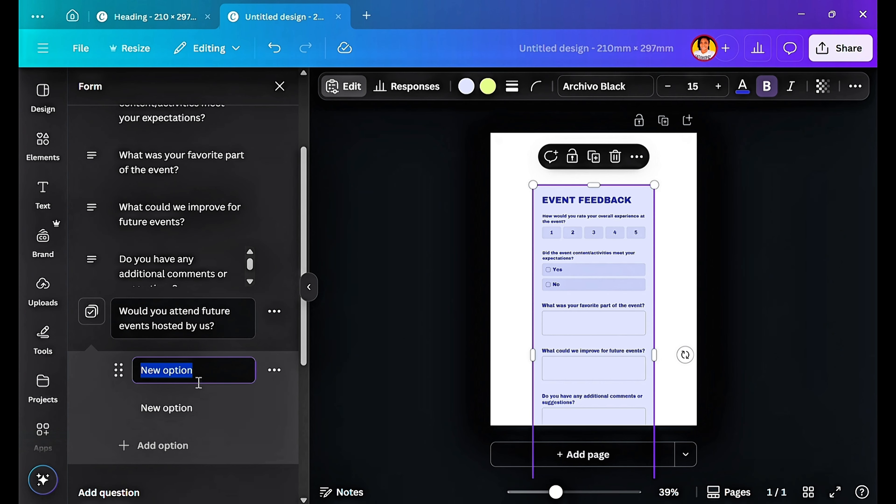
{"action": "type", "text": "Yes"}
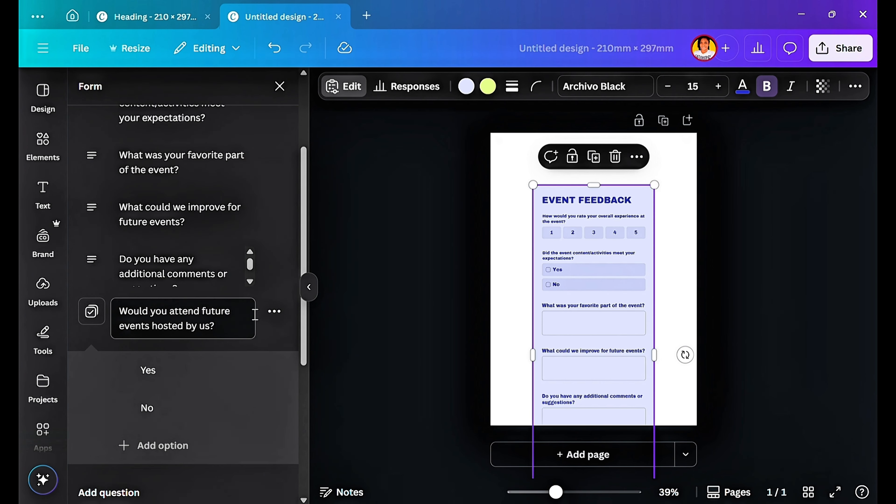
{"action": "scroll", "coordinate": [255, 314], "scroll_direction": "up", "scroll_amount": 3}
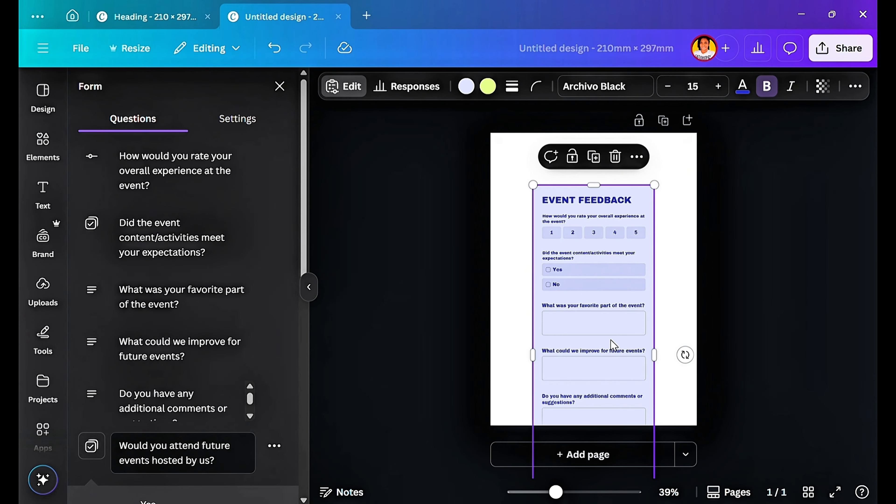
Move the form to the page's top edge and resize it to fill the whole page.
{"action": "left_click_drag", "start_coordinate": [634, 394], "coordinate": [636, 340]}
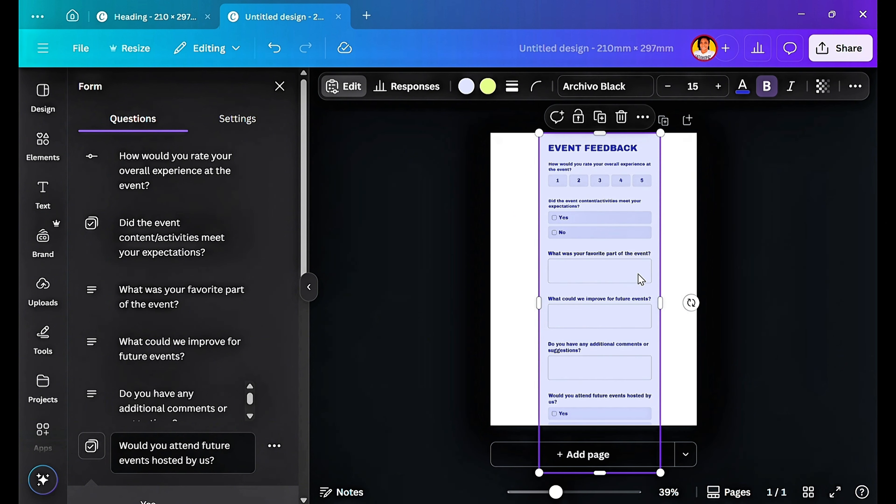
{"action": "left_click_drag", "start_coordinate": [538, 302], "coordinate": [490, 302]}
{"action": "left_click_drag", "start_coordinate": [661, 302], "coordinate": [696, 302]}
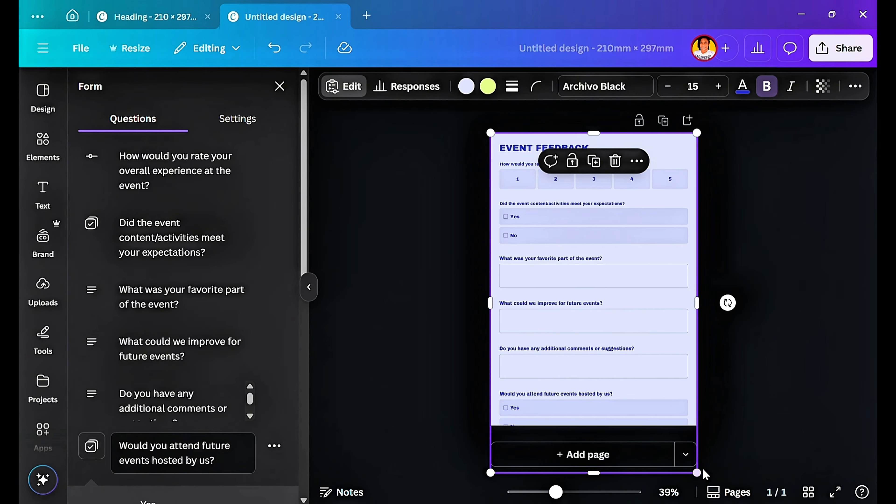
{"action": "left_click_drag", "start_coordinate": [696, 472], "coordinate": [668, 425]}
{"action": "left_click_drag", "start_coordinate": [667, 284], "coordinate": [697, 280]}
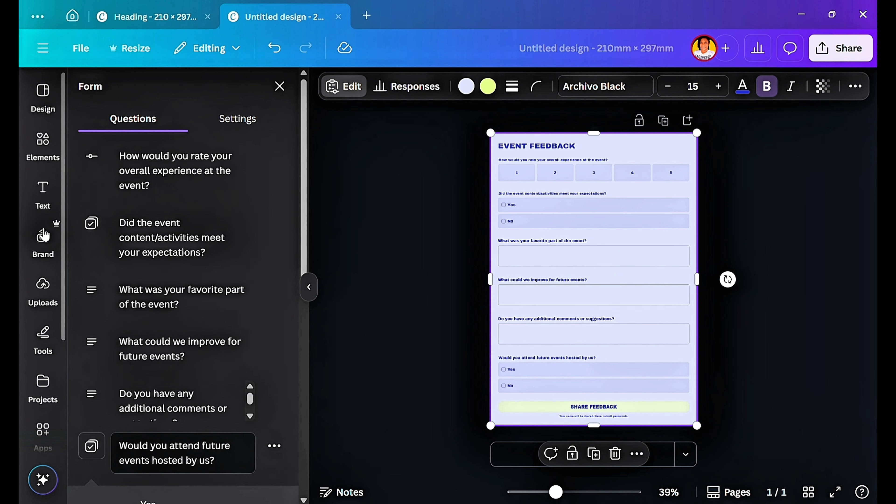
Shuffle the brand colour palette across the design until the form has a white background and a yellow Share Feedback button.
{"action": "left_click", "coordinate": [43, 236]}
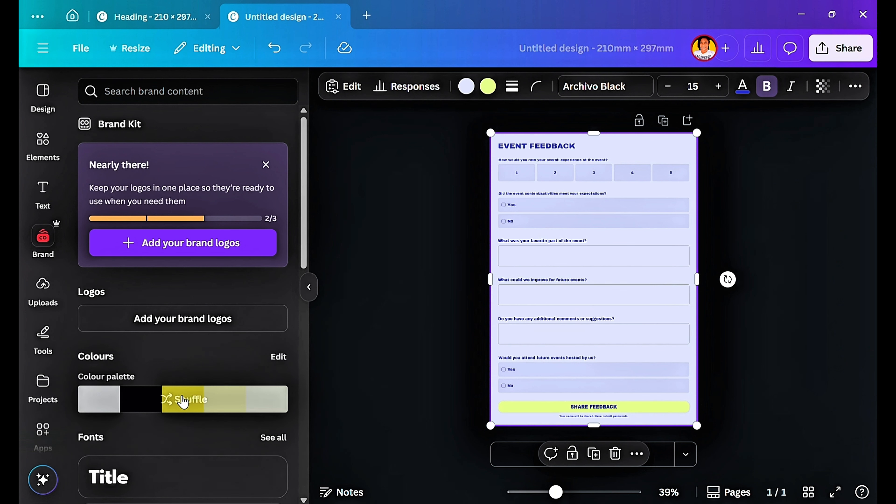
{"action": "left_click", "coordinate": [183, 400]}
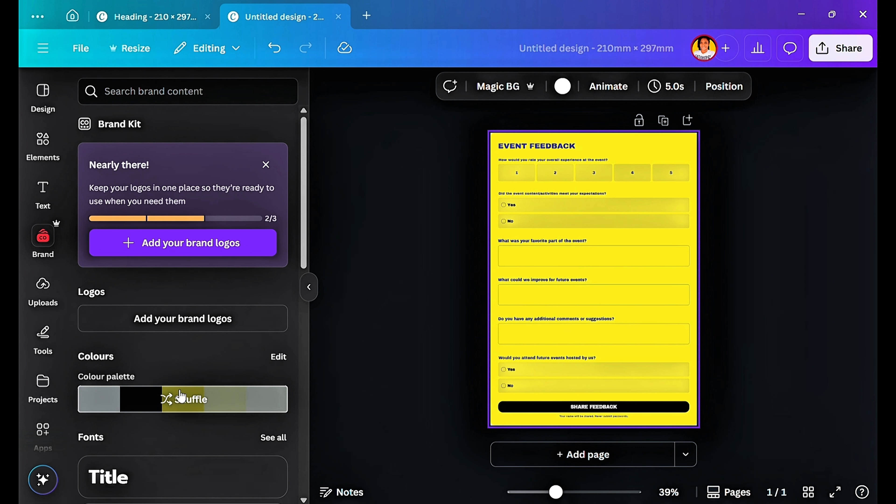
{"action": "left_click", "coordinate": [181, 397]}
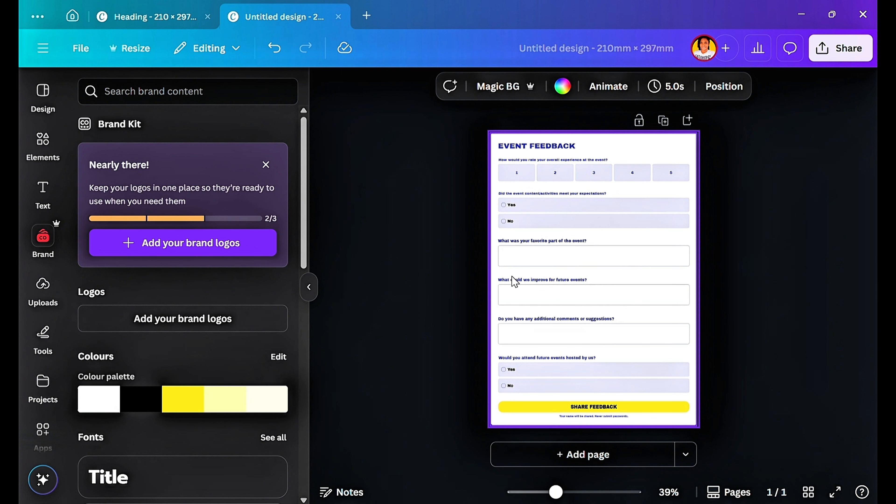
Set the form's text colour to black and its font to Prompt.
{"action": "left_click", "coordinate": [646, 398]}
{"action": "left_click", "coordinate": [742, 86]}
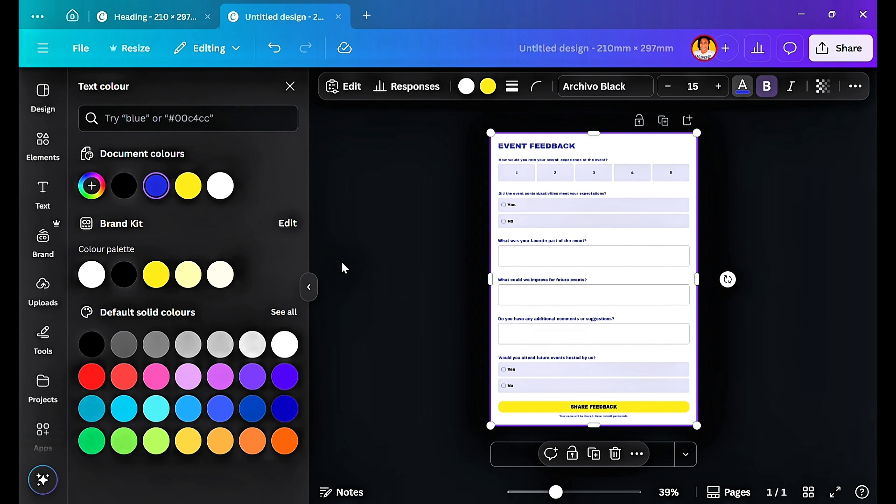
{"action": "left_click", "coordinate": [117, 191]}
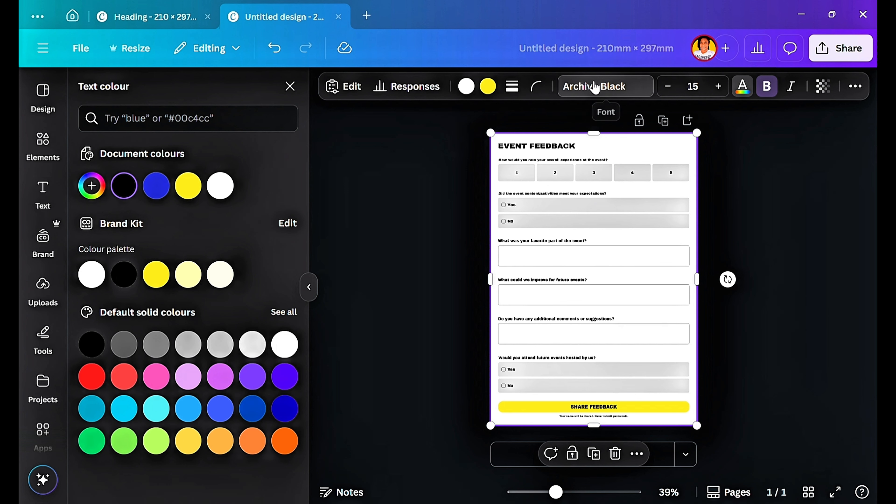
{"action": "left_click", "coordinate": [594, 88]}
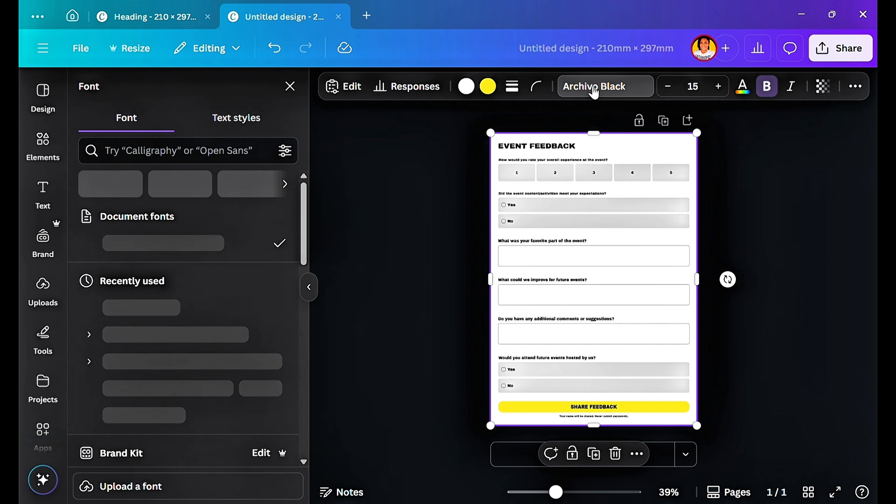
{"action": "scroll", "coordinate": [186, 368], "scroll_direction": "down", "scroll_amount": 3}
{"action": "left_click", "coordinate": [194, 345]}
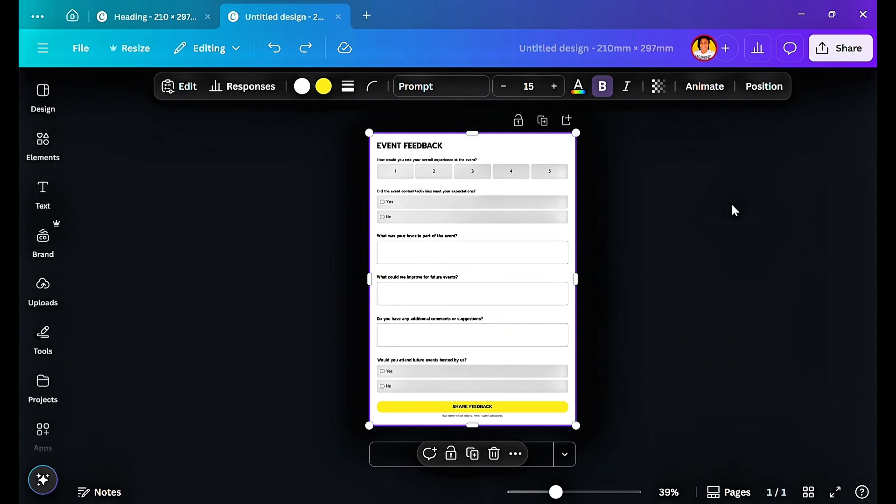
Create a public view link for the design.
{"action": "left_click", "coordinate": [836, 49]}
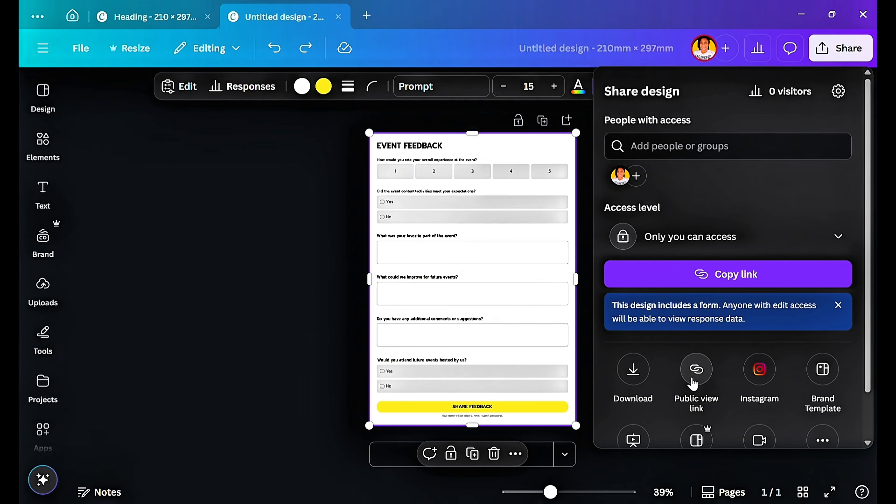
{"action": "left_click", "coordinate": [695, 379]}
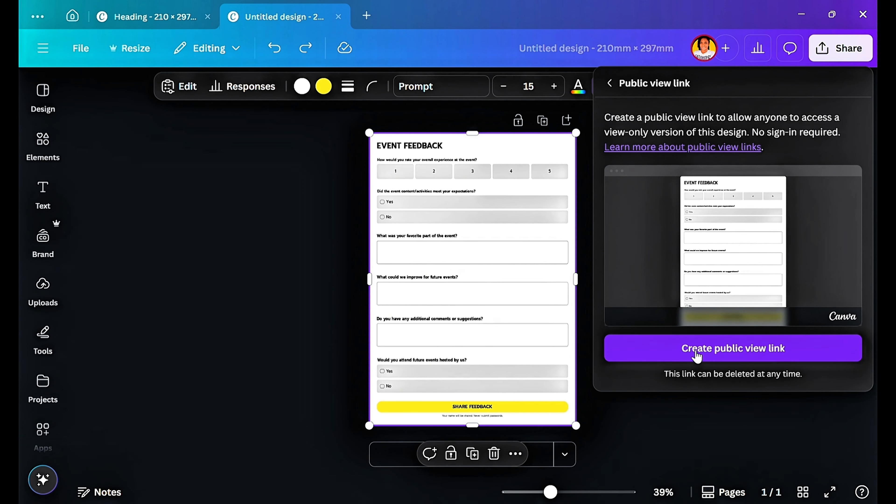
{"action": "left_click", "coordinate": [703, 351]}
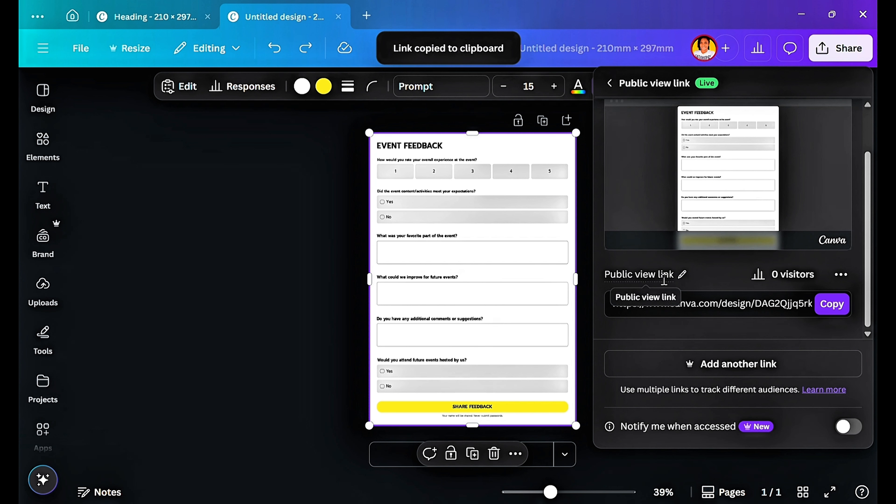
Name the public view link "Community Labs Lagos" and copy it.
{"action": "left_click", "coordinate": [678, 279]}
{"action": "type", "text": "Community Labs Lagos"}
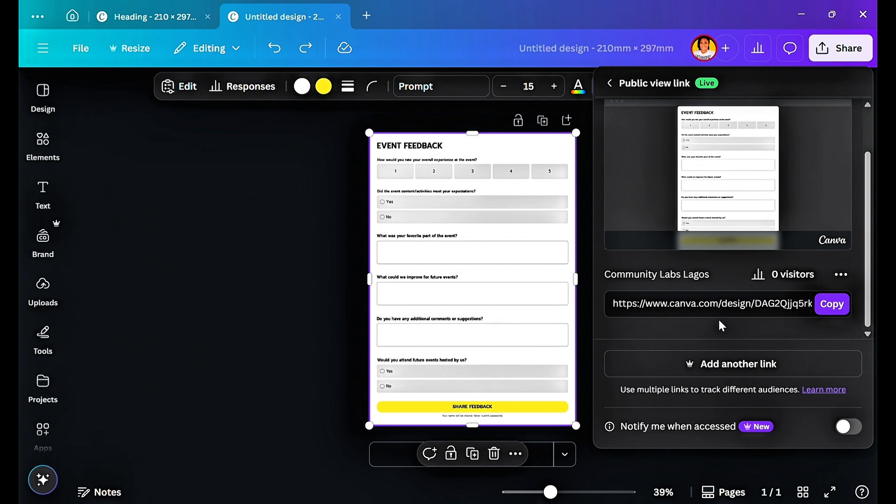
{"action": "left_click", "coordinate": [827, 314]}
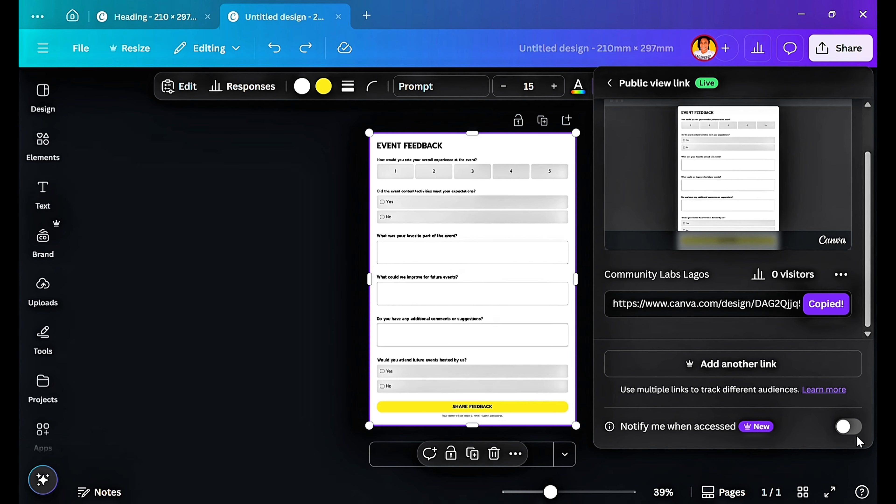
Turn on notifications for when the public view link is accessed and turn them off again.
{"action": "left_click", "coordinate": [854, 426]}
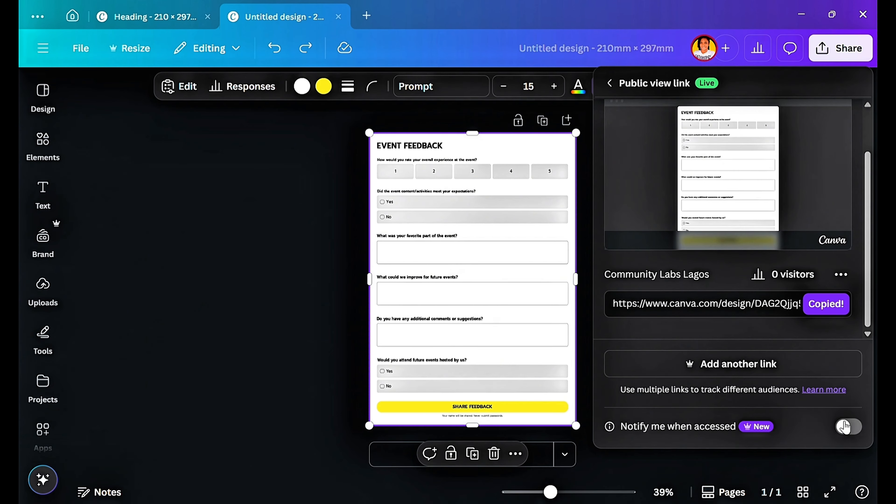
{"action": "left_click", "coordinate": [858, 427]}
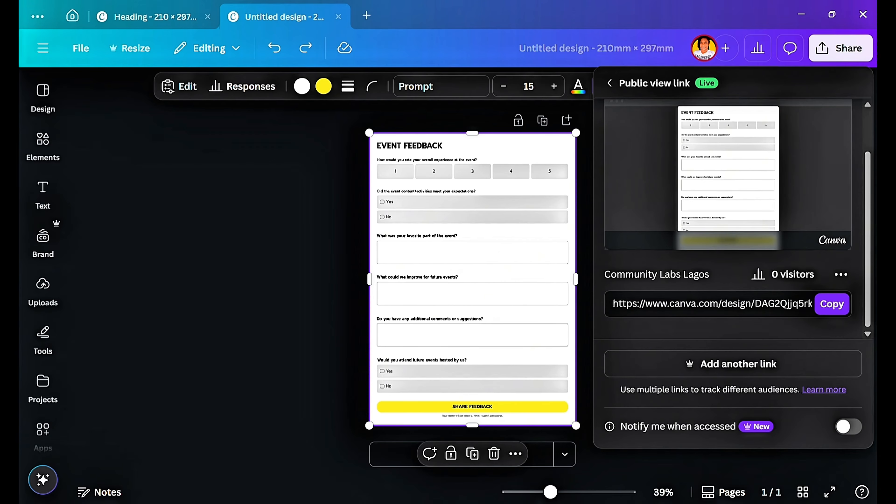
Switch to the Microsoft Edge browser and open the copied public view link.
{"action": "key", "text": "super"}
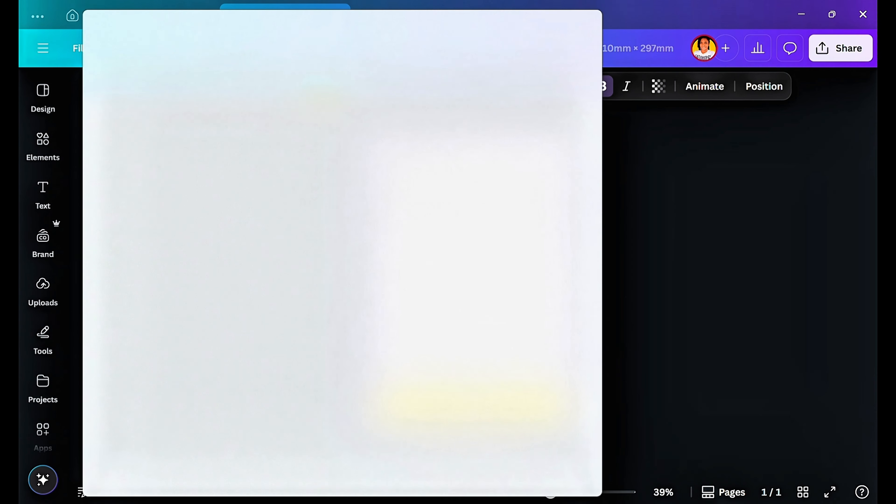
{"action": "left_click", "coordinate": [174, 78]}
{"action": "key", "text": "ctrl+v"}
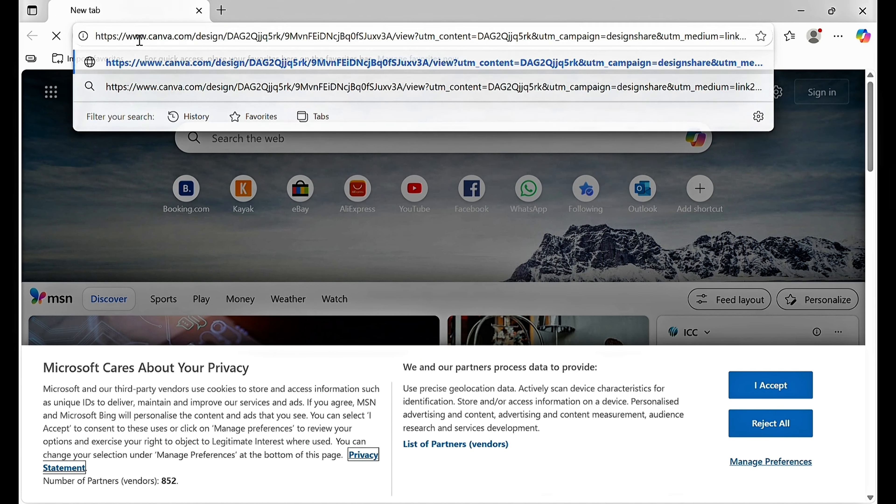
{"action": "key", "text": "Return"}
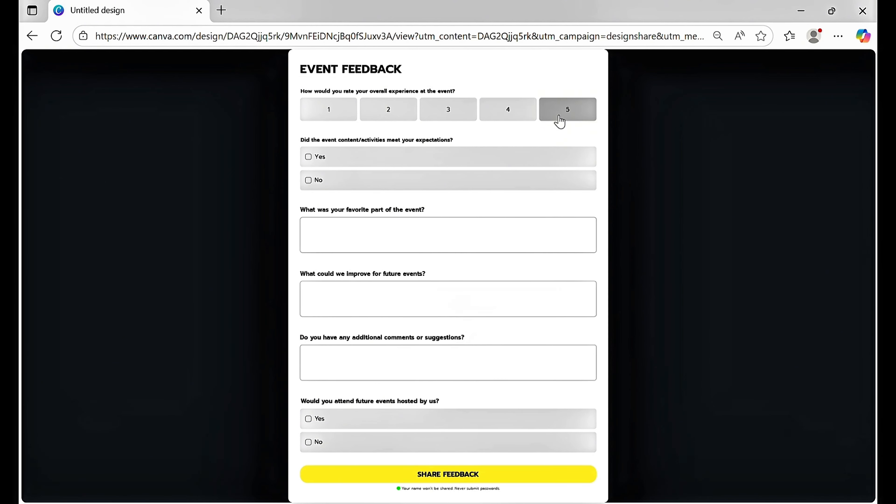
Submit a test response rating the event 5 and answering Yes to the expectations and future attendance questions.
{"action": "left_click", "coordinate": [559, 122]}
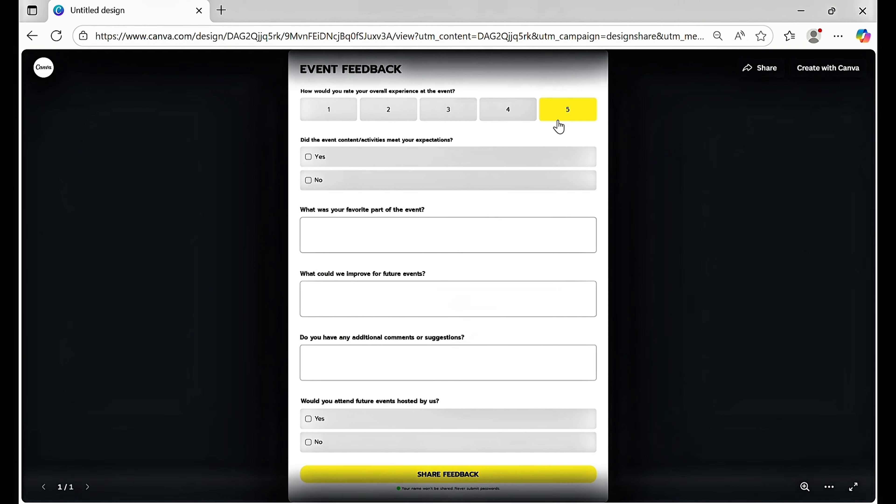
{"action": "left_click", "coordinate": [311, 159]}
{"action": "left_click", "coordinate": [310, 422]}
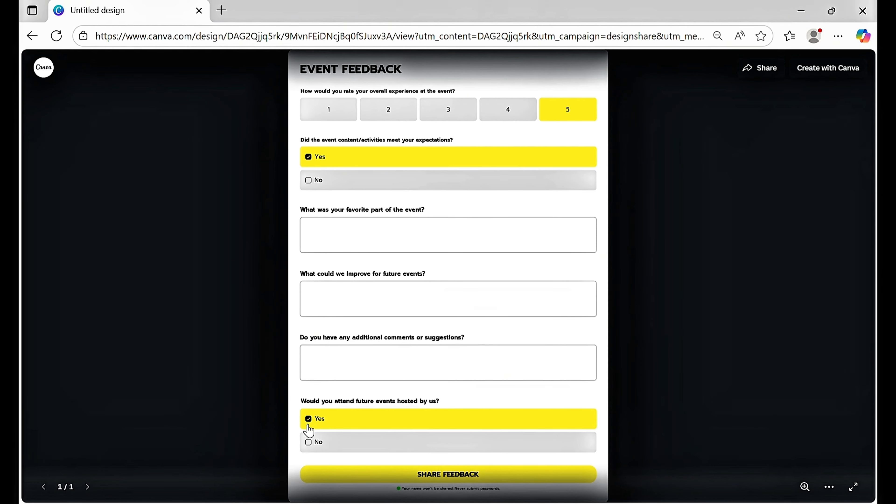
{"action": "left_click", "coordinate": [442, 477]}
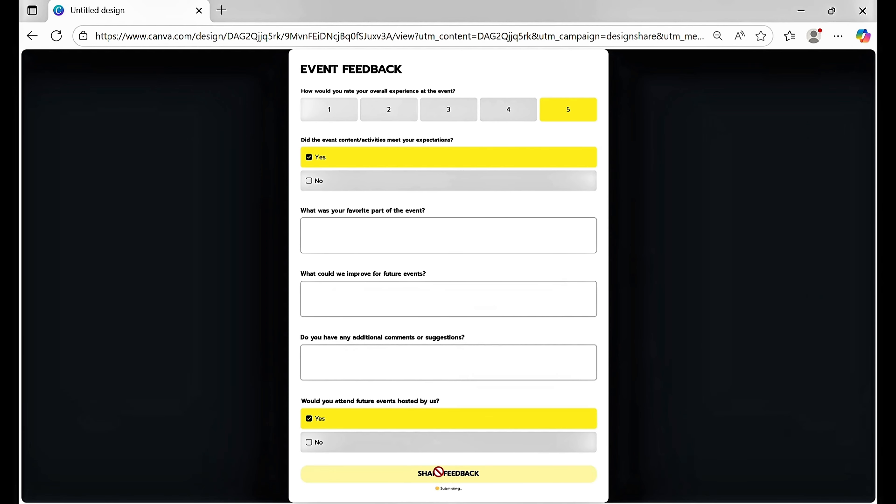
Switch back to Canva, set the form's font size to 30 and resize the form to fill the page again.
{"action": "left_click", "coordinate": [483, 503]}
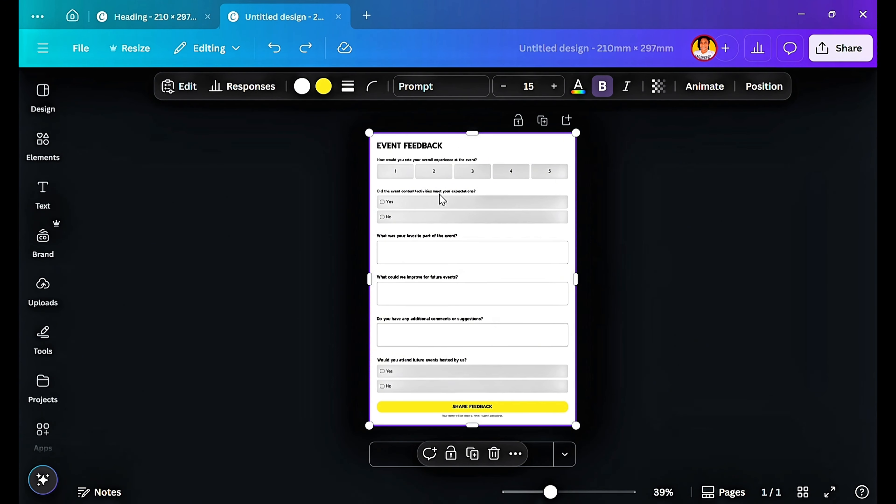
{"action": "left_click", "coordinate": [532, 86]}
{"action": "type", "text": "30"}
{"action": "key", "text": "Return"}
{"action": "left_click_drag", "start_coordinate": [574, 466], "coordinate": [535, 345]}
{"action": "left_click_drag", "start_coordinate": [508, 281], "coordinate": [576, 280]}
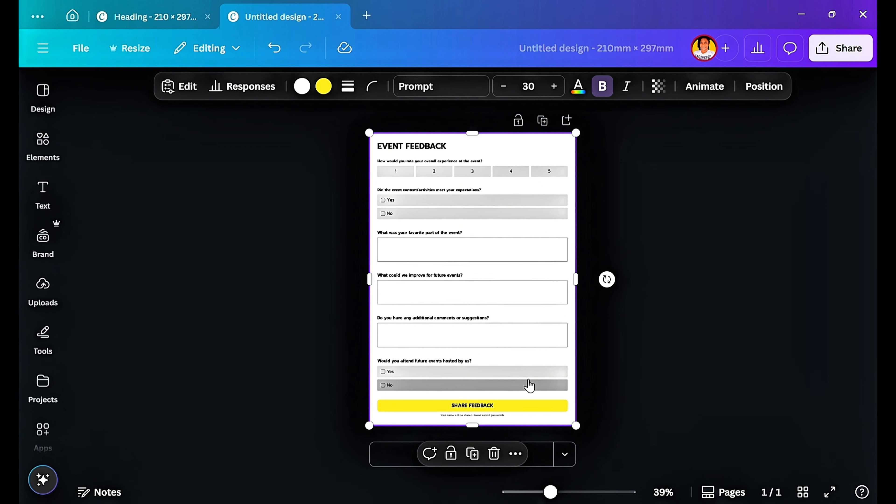
Link the form's responses to a sheet, and return to the form design with the responses view closed.
{"action": "left_click", "coordinate": [243, 92]}
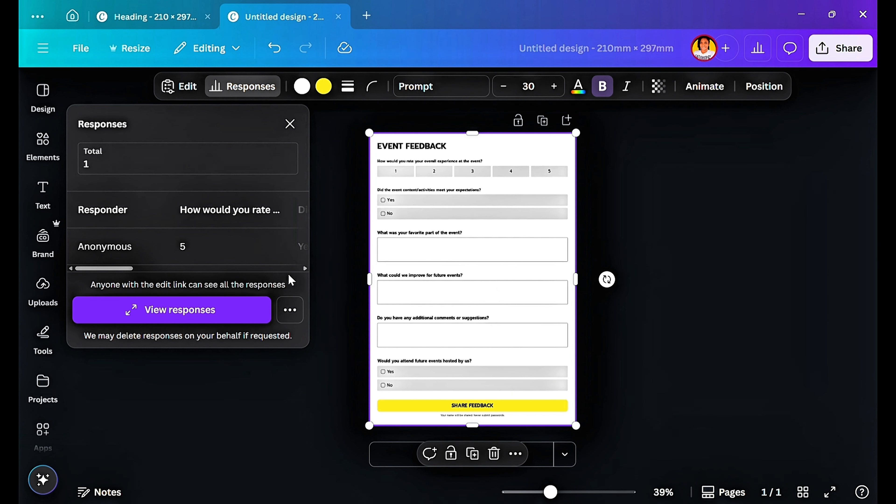
{"action": "left_click", "coordinate": [290, 309]}
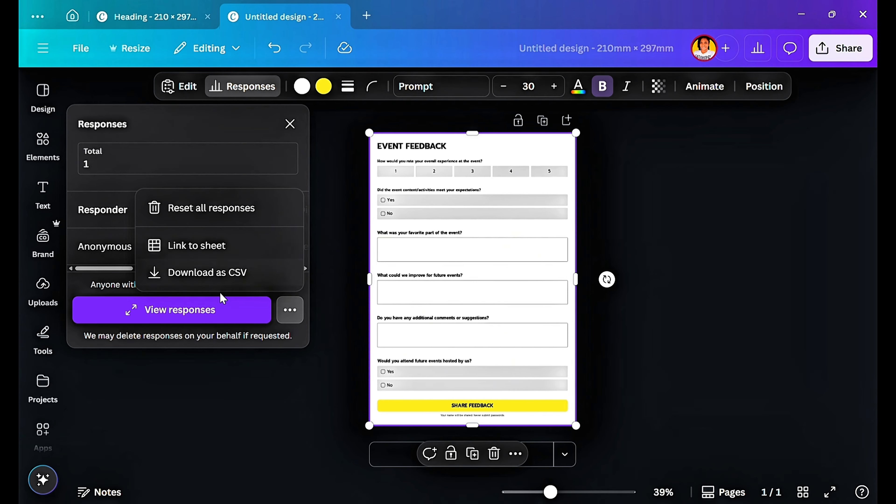
{"action": "left_click", "coordinate": [227, 257]}
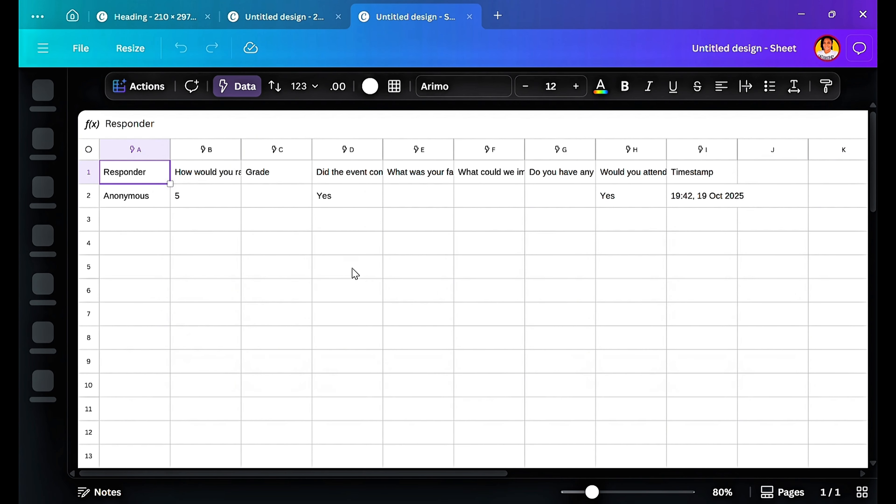
{"action": "left_click", "coordinate": [282, 17]}
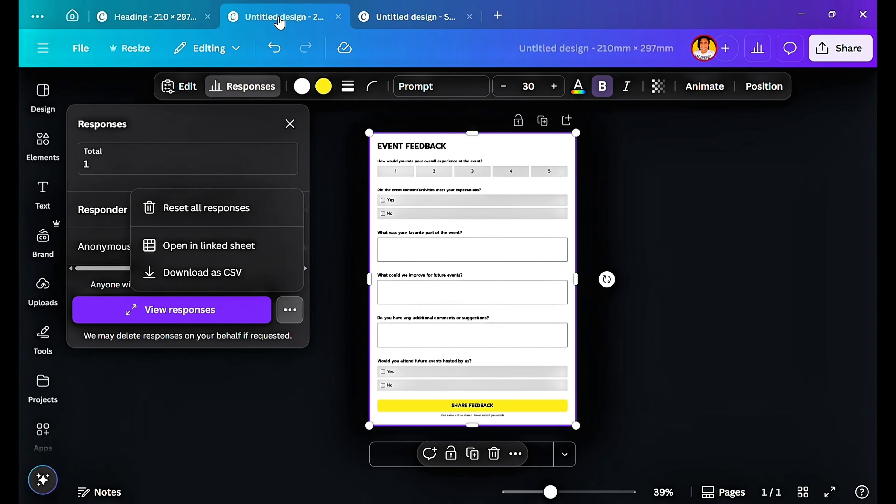
{"action": "left_click", "coordinate": [289, 124]}
Go back from the Events form templates to the overview of all form template categories.
{"action": "left_click", "coordinate": [43, 141]}
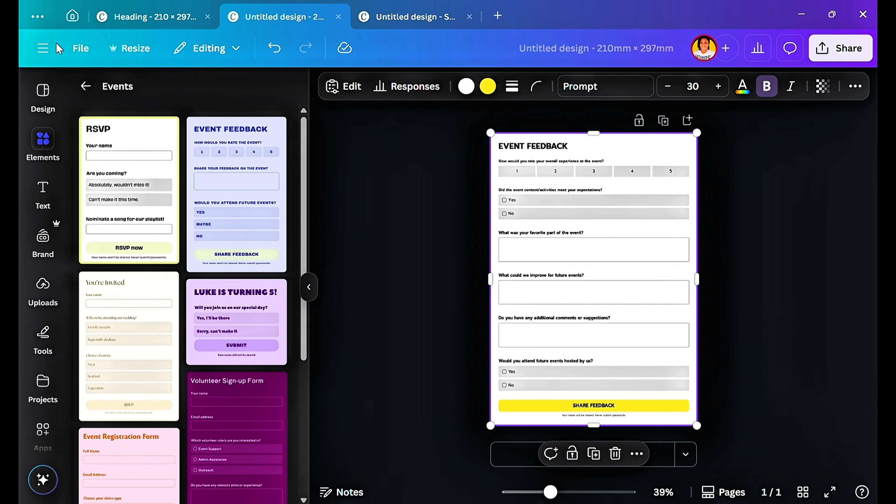
{"action": "left_click", "coordinate": [86, 86]}
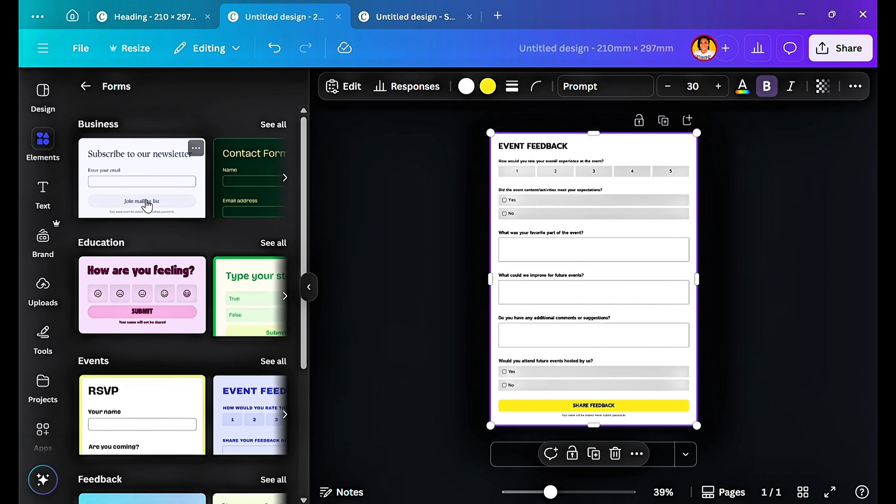